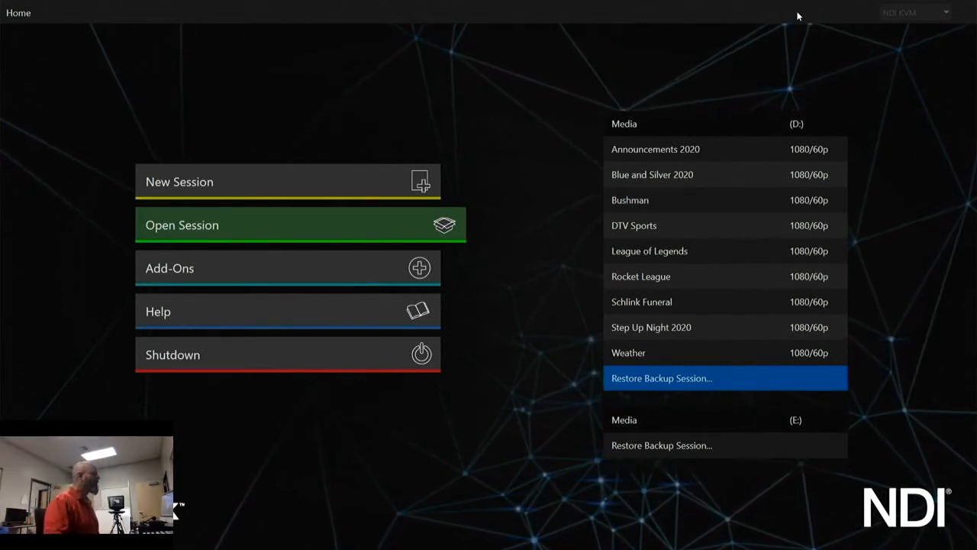
- Create an empty NTSC HD 3G 1080/59.94p session named OBS Practice on the Media (D:) volume and return to the home screen
click(324, 187)
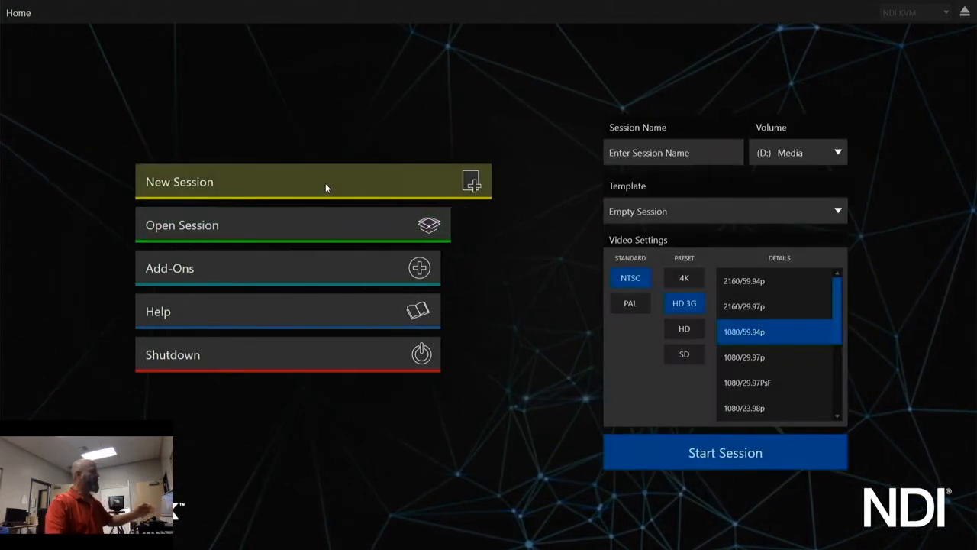
click(726, 151)
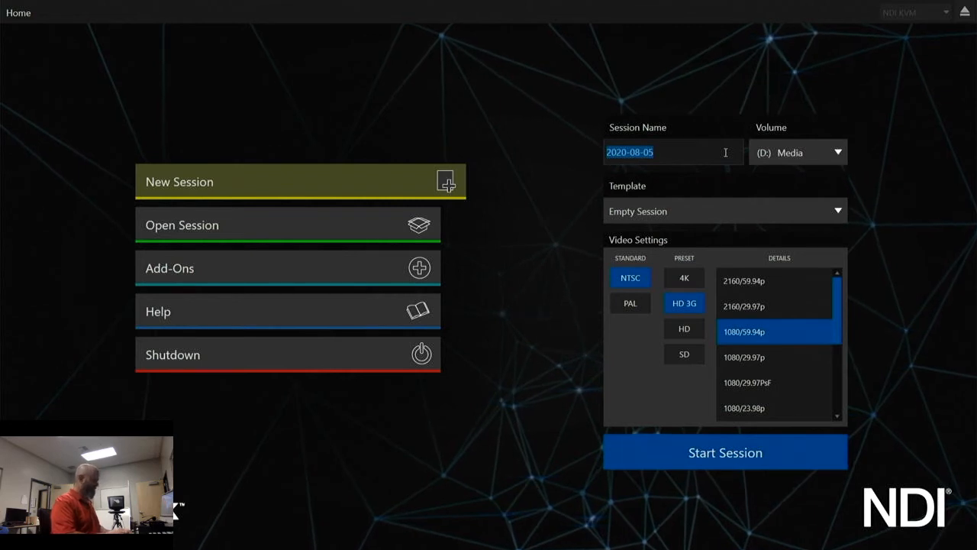
text(Te)
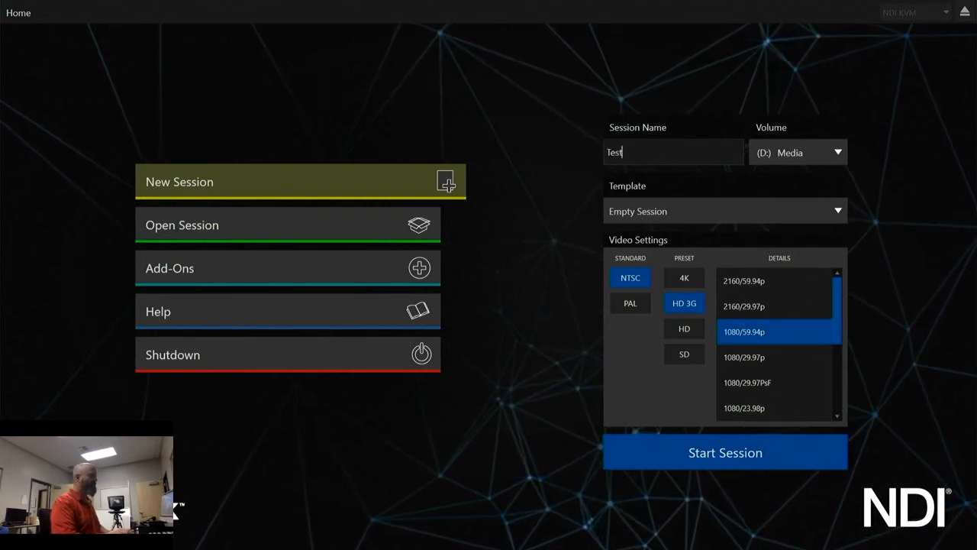
text(st)
key(BackSpace)
key(BackSpace)
key(BackSpace)
text(O)
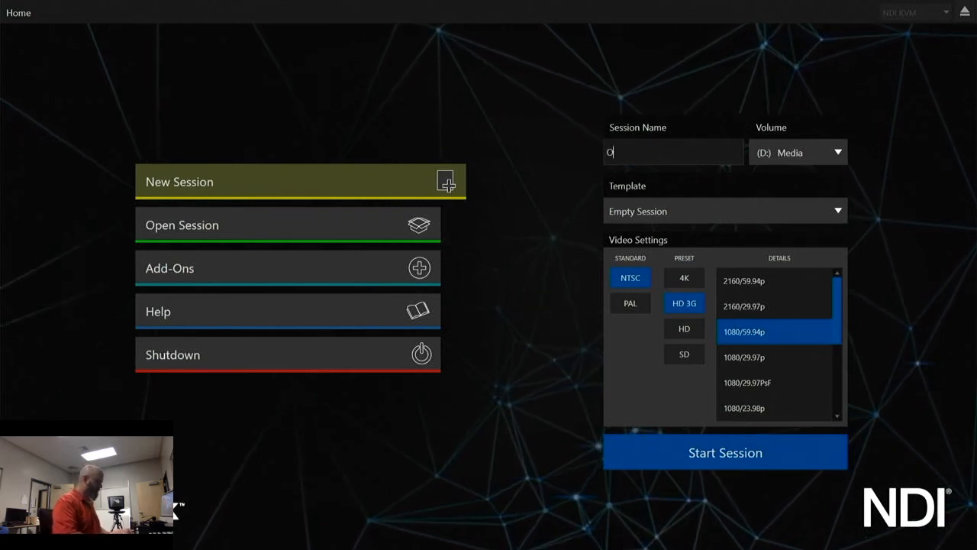
text(BS Practice)
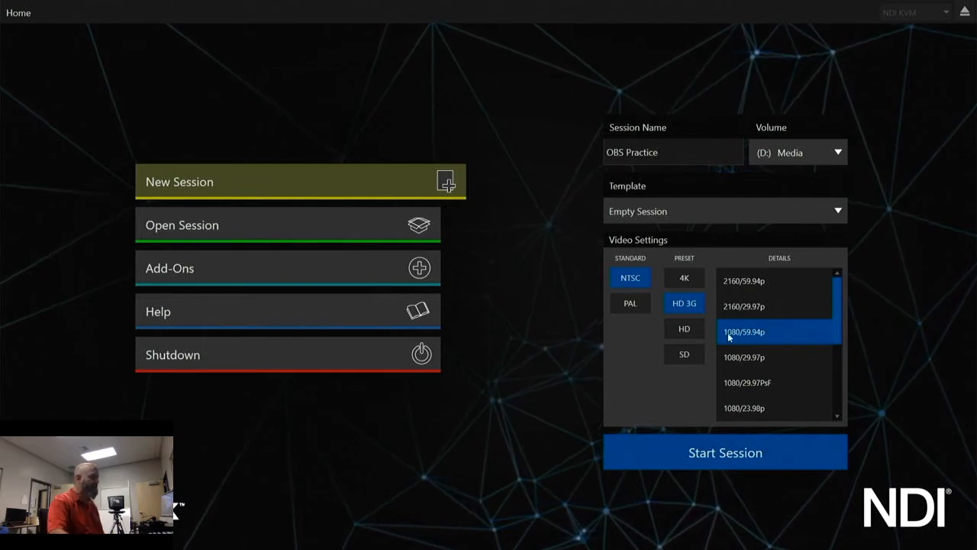
click(686, 329)
click(791, 333)
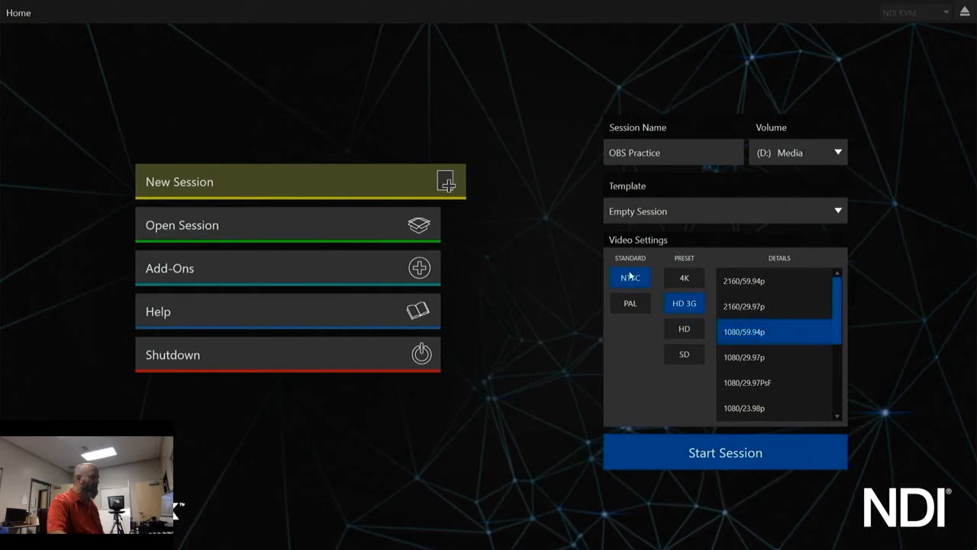
click(755, 461)
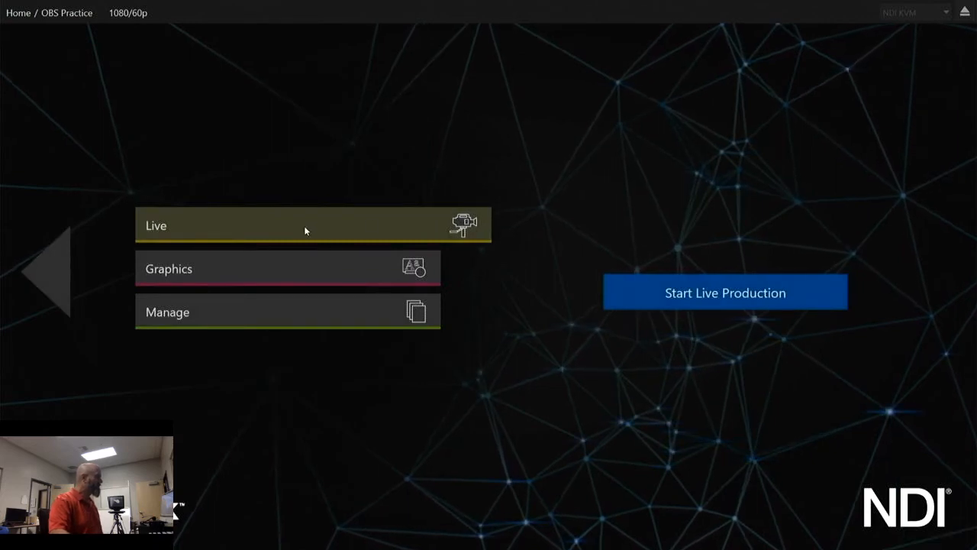
click(53, 282)
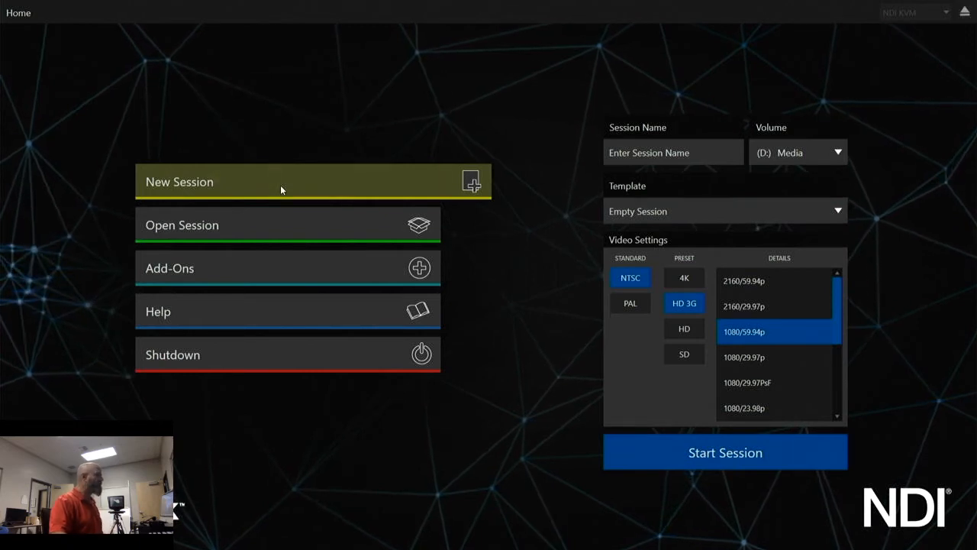
- Create an empty session named OBS Test with the 1080/59.94p format and start its live production
click(679, 154)
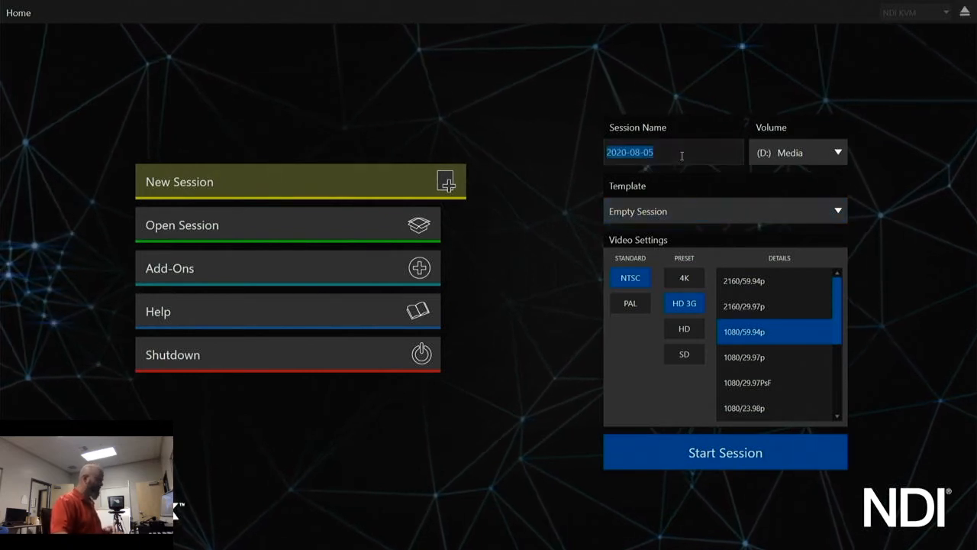
text(OB)
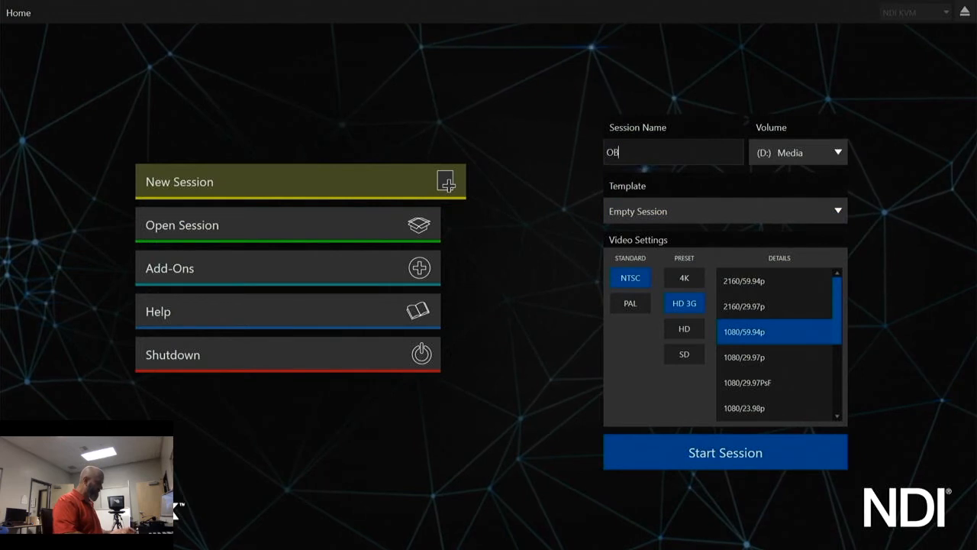
text(S Test)
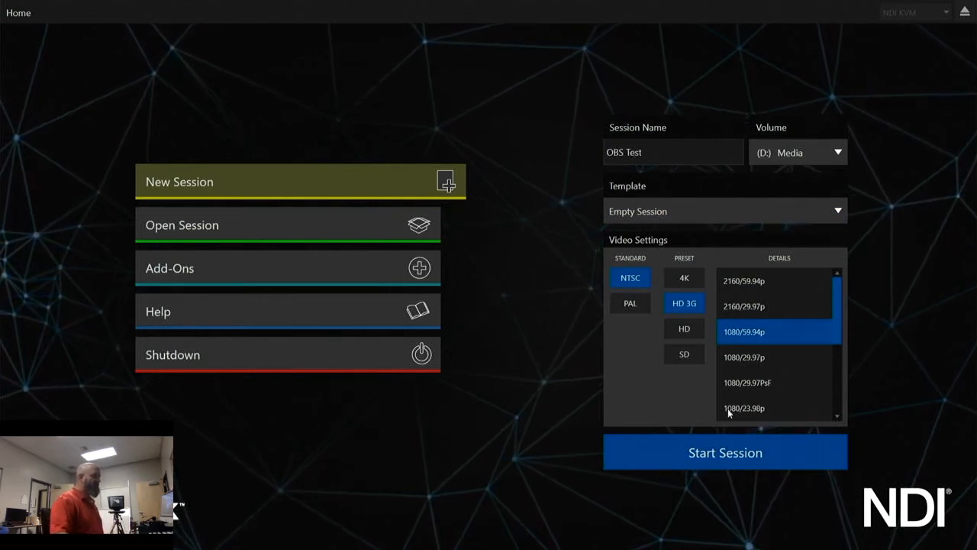
click(724, 452)
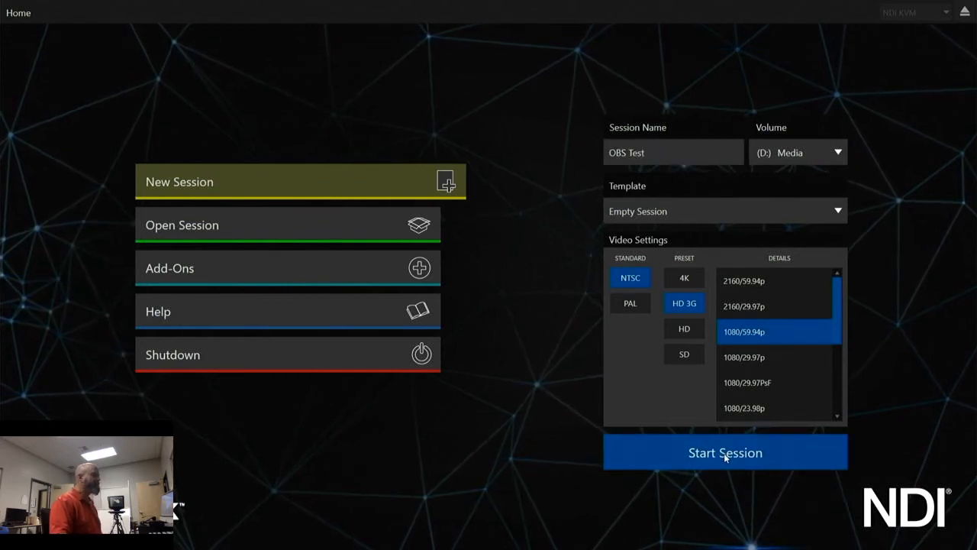
click(726, 455)
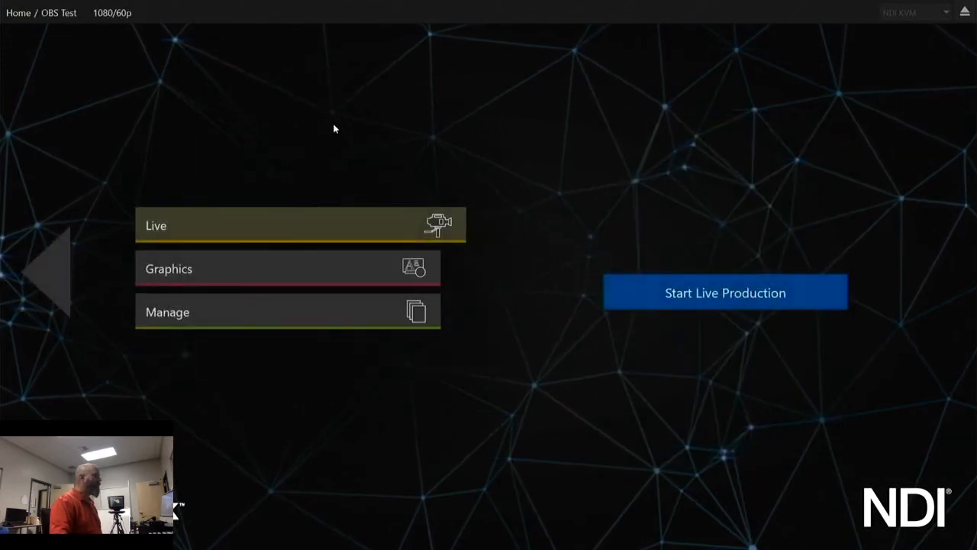
click(721, 295)
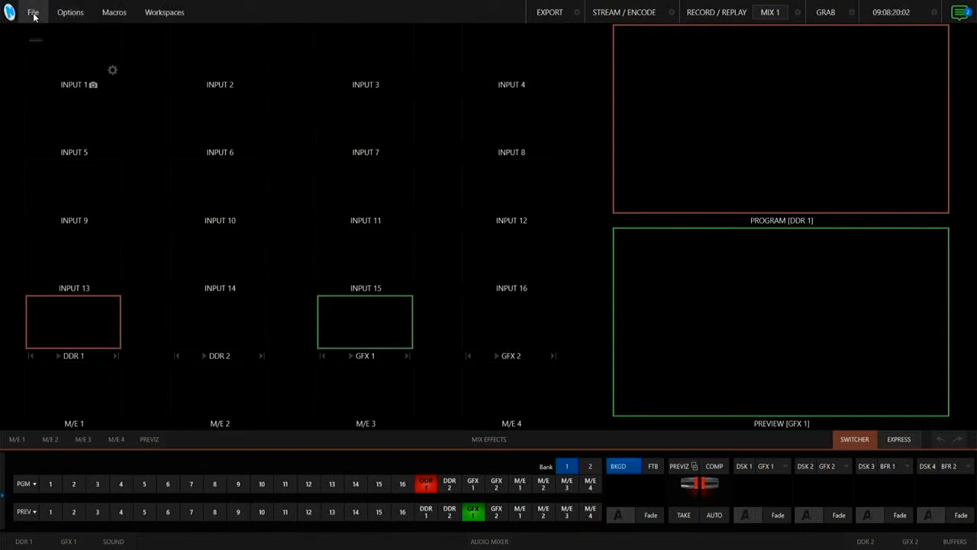
click(33, 13)
mouse_move(68, 13)
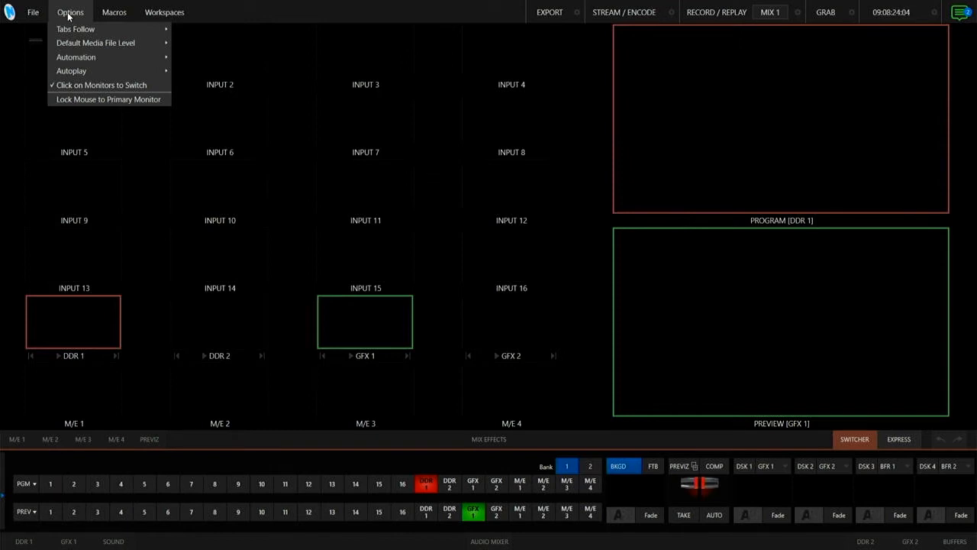
mouse_move(161, 17)
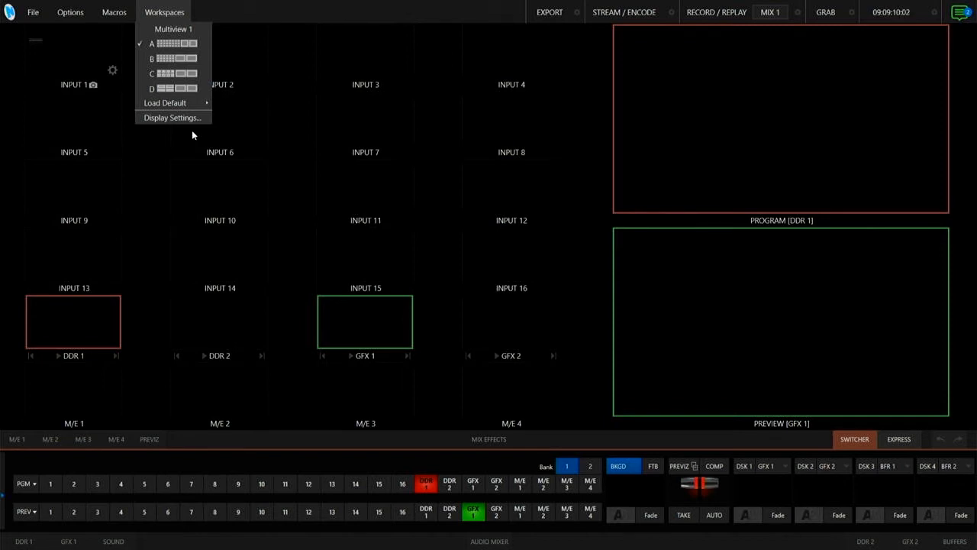
click(172, 7)
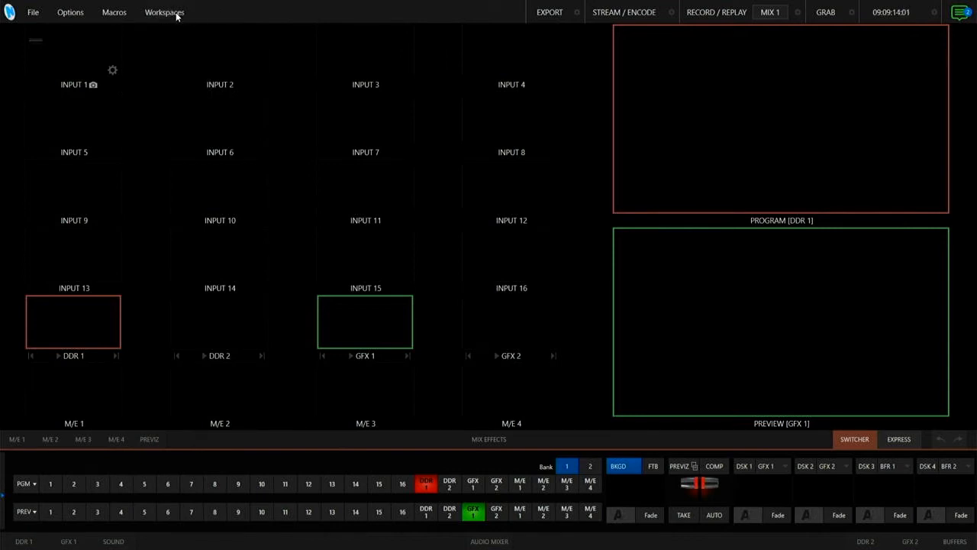
- Switch the multiview workspace to layout D and return it to layout A
click(178, 15)
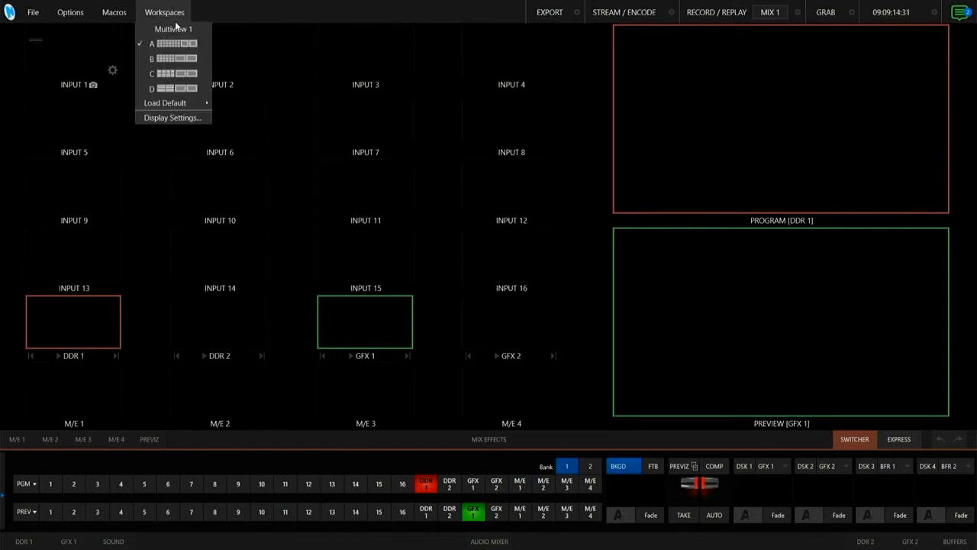
click(175, 91)
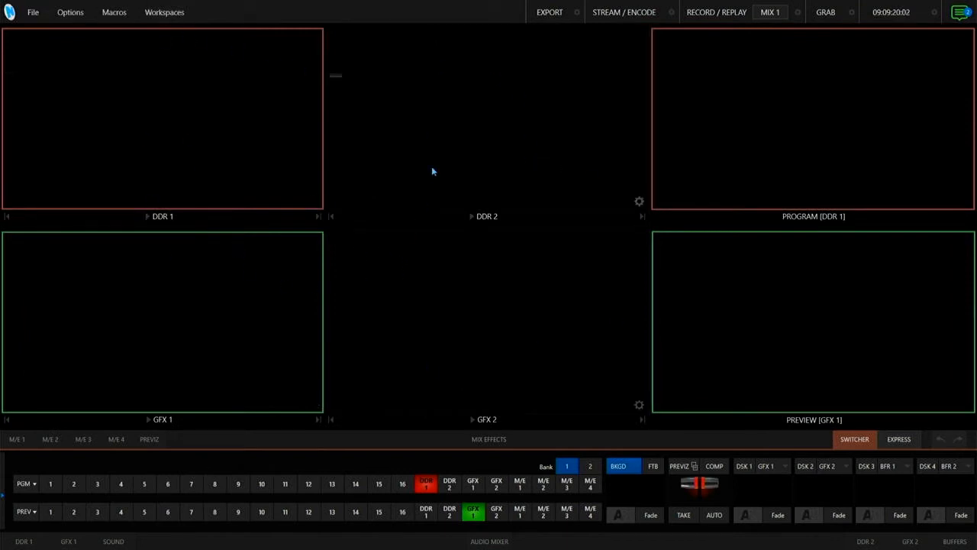
click(177, 13)
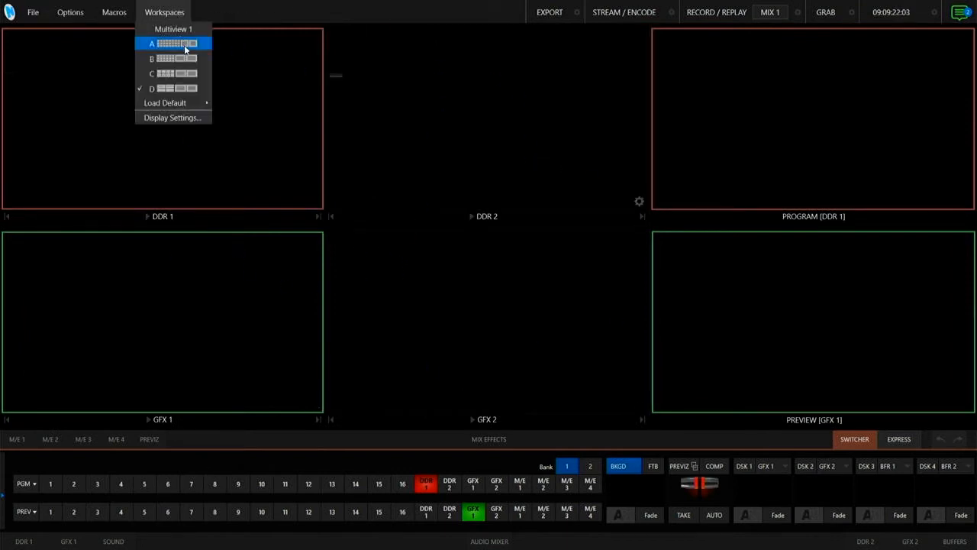
click(184, 45)
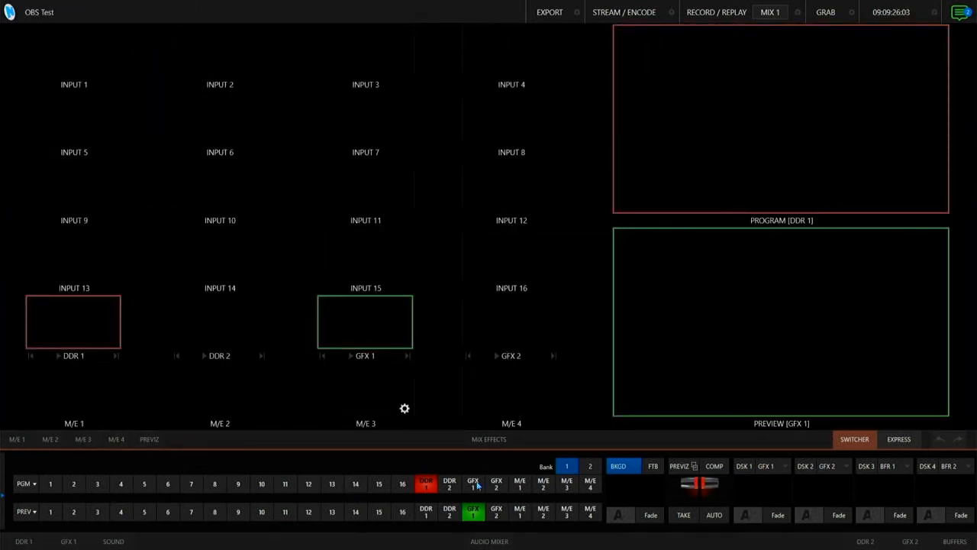
- Expand the M/E 1 row and the media modules below the switcher, and enlarge the monitor area slightly
click(412, 439)
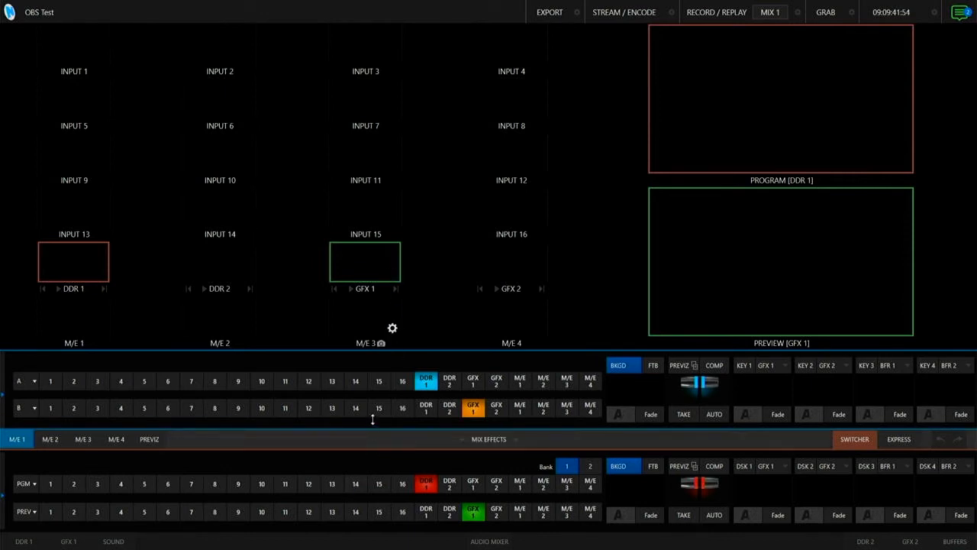
double_click(430, 351)
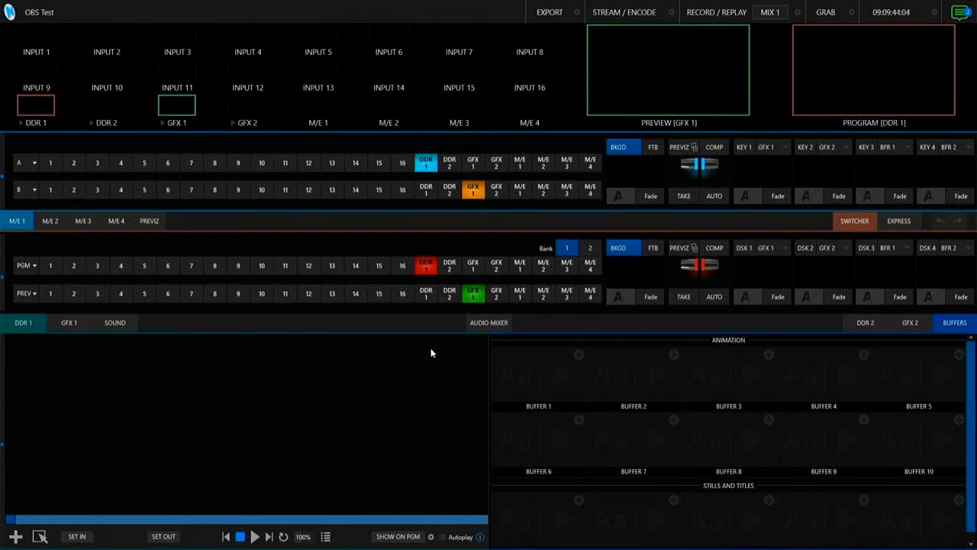
drag(440, 133, 417, 200)
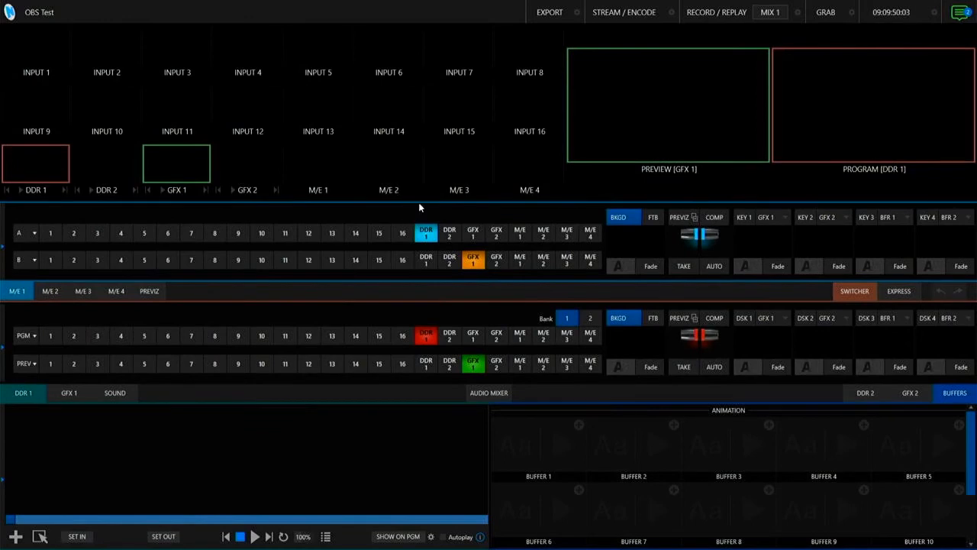
mouse_move(419, 207)
mouse_down()
mouse_move(425, 248)
mouse_move(424, 194)
mouse_move(425, 224)
mouse_move(425, 196)
mouse_move(429, 203)
mouse_up()
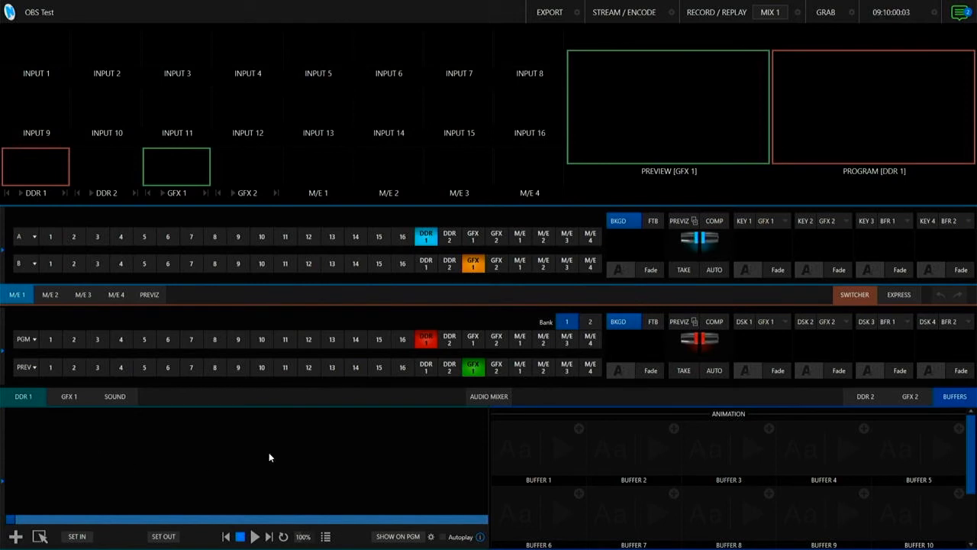
- Look through the GFX 1, Sound, DDR 2, GFX 2 and Buffers modules, ending with DDR 1 and DDR 2 side by side
click(70, 397)
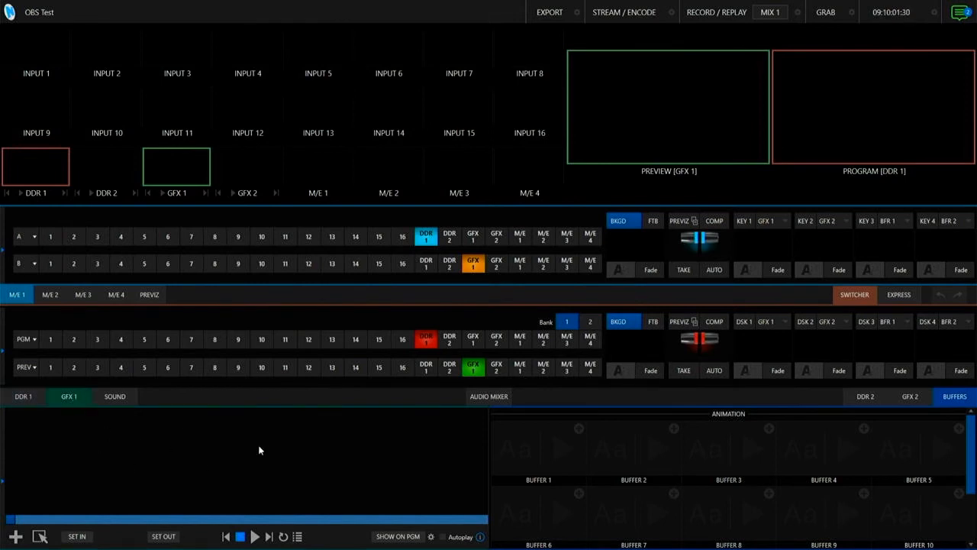
click(116, 397)
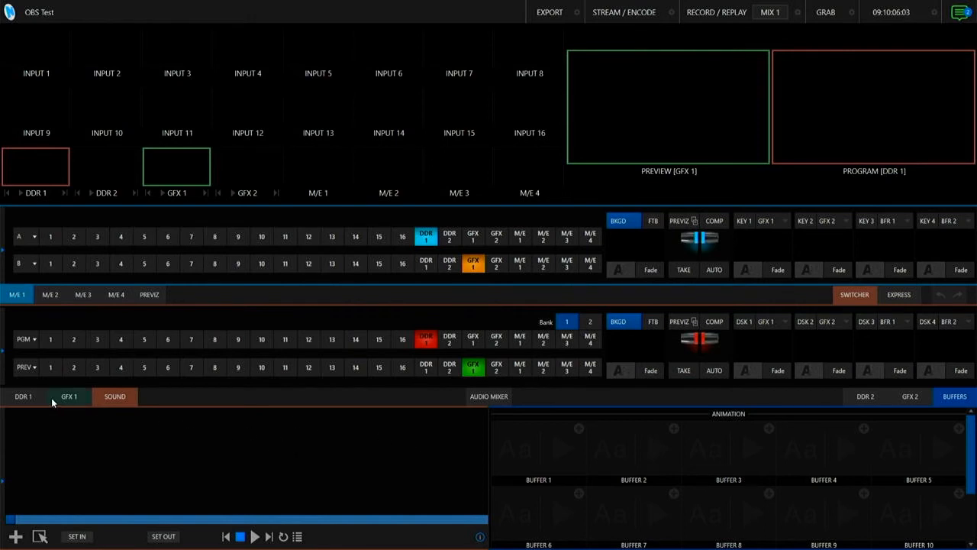
click(870, 397)
click(912, 397)
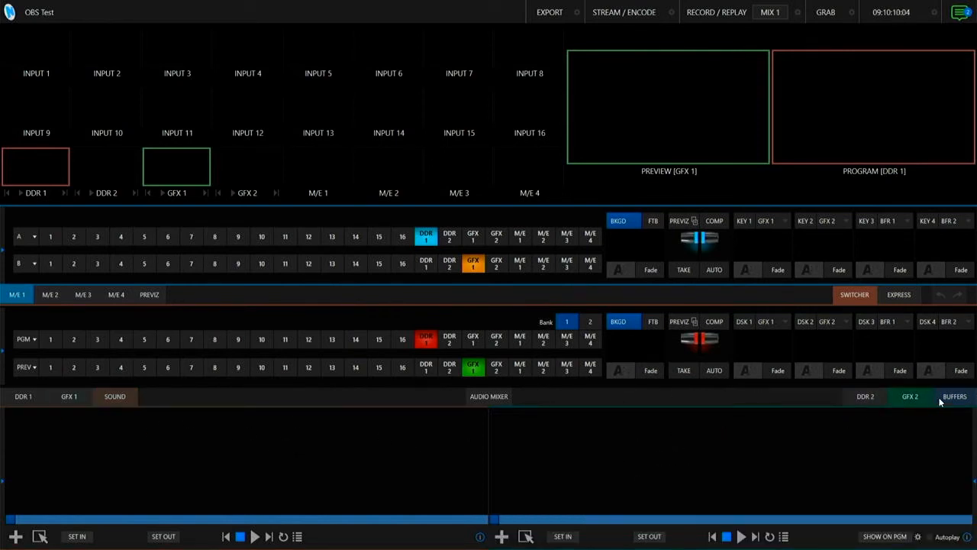
click(955, 399)
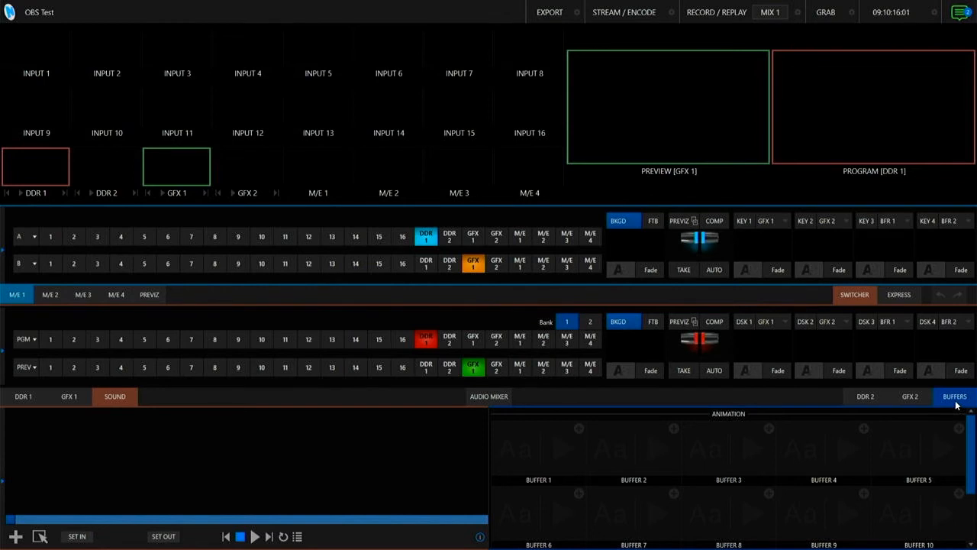
click(870, 398)
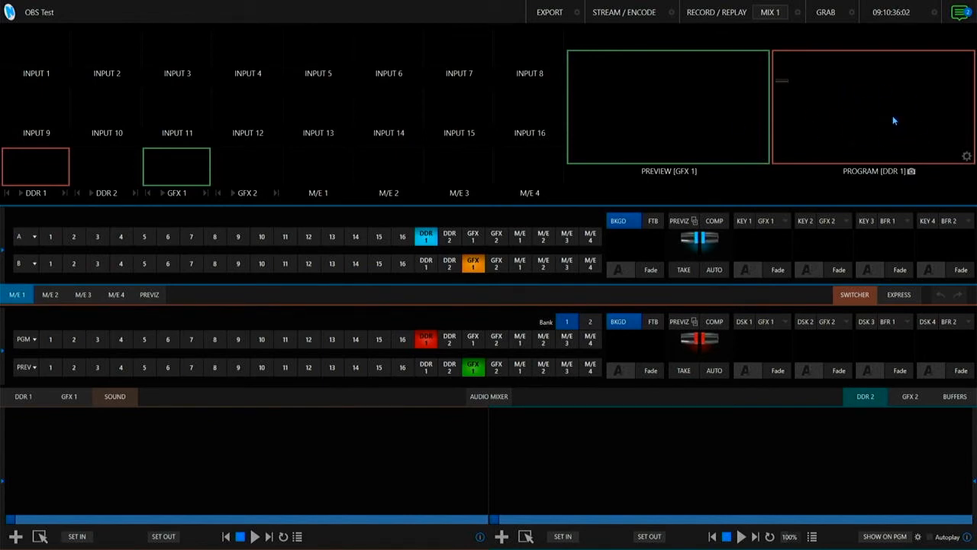
click(25, 397)
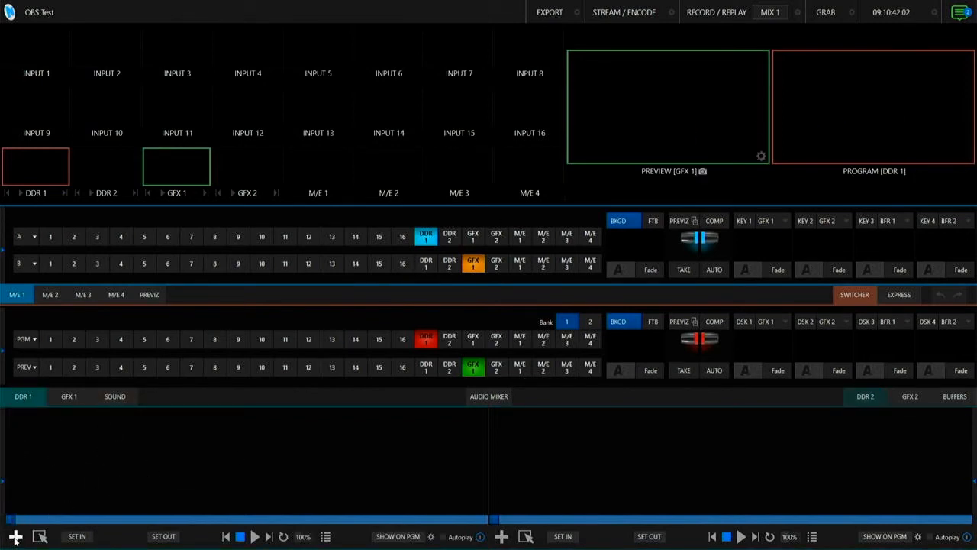
- Load the 2020 Census video from the Desktop folder into DDR 1
click(16, 537)
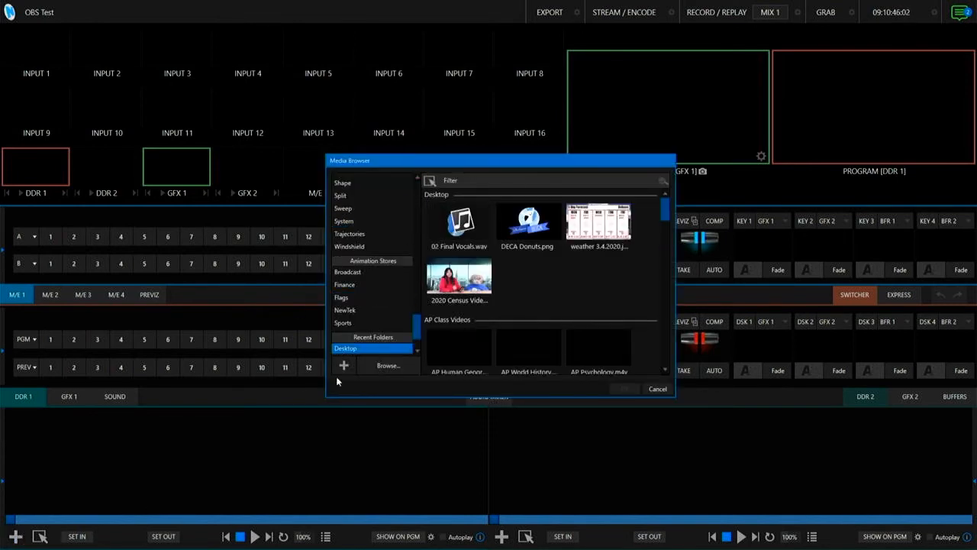
click(658, 390)
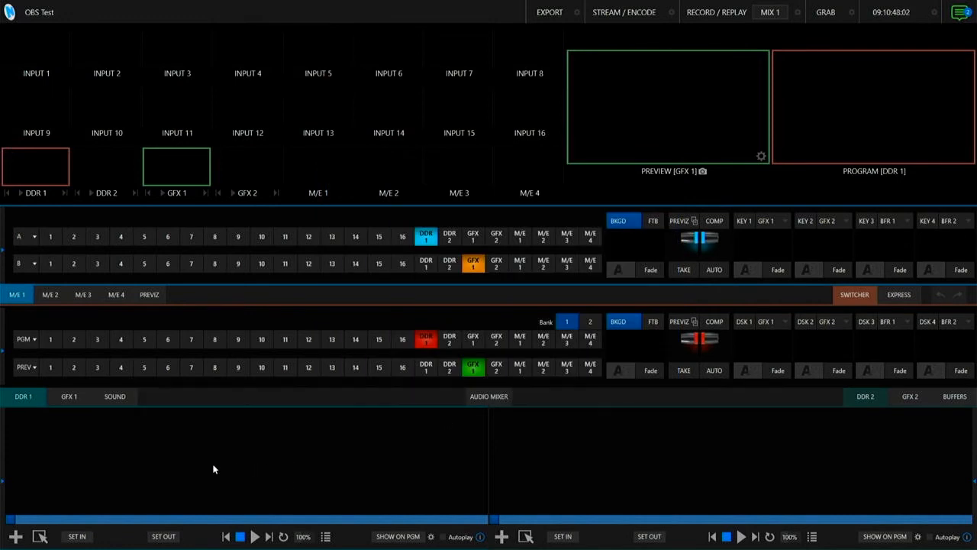
double_click(140, 450)
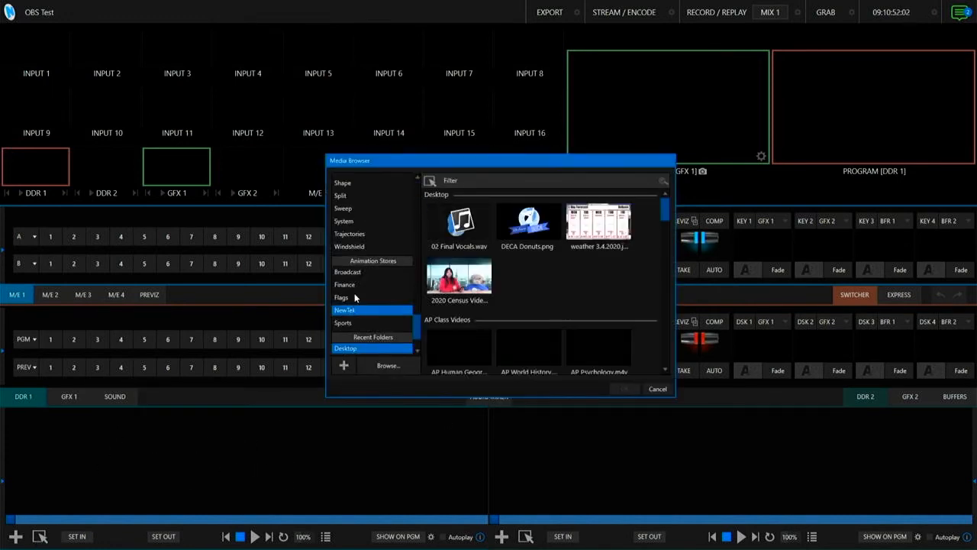
drag(419, 324, 416, 332)
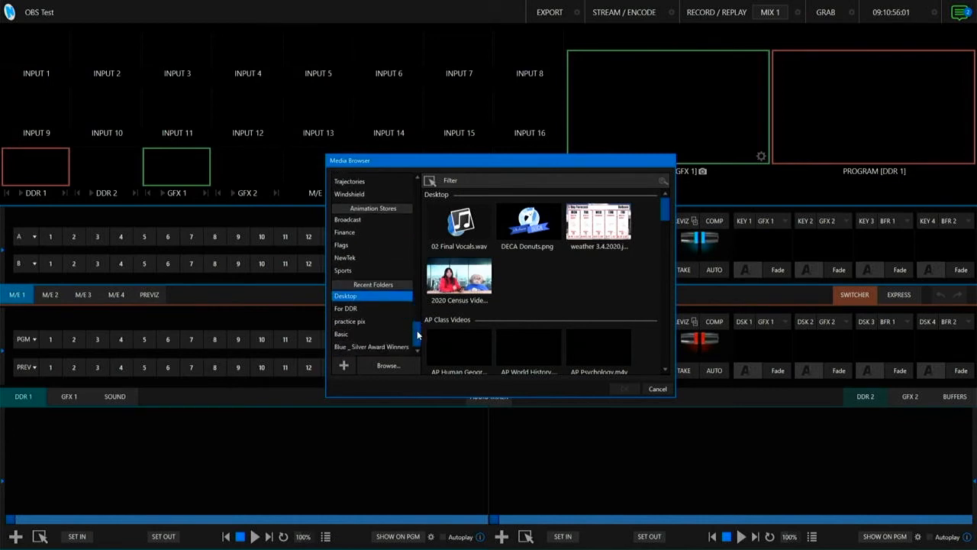
click(461, 287)
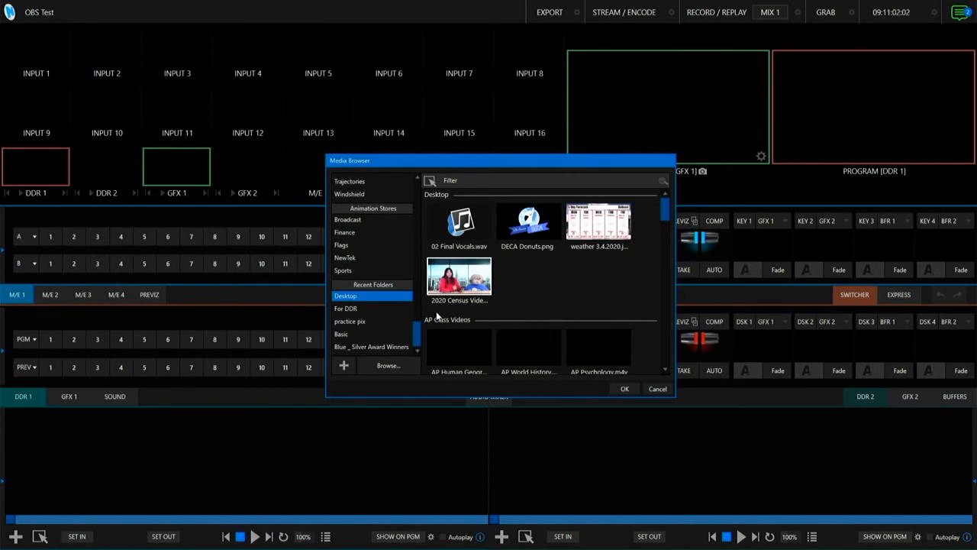
click(624, 389)
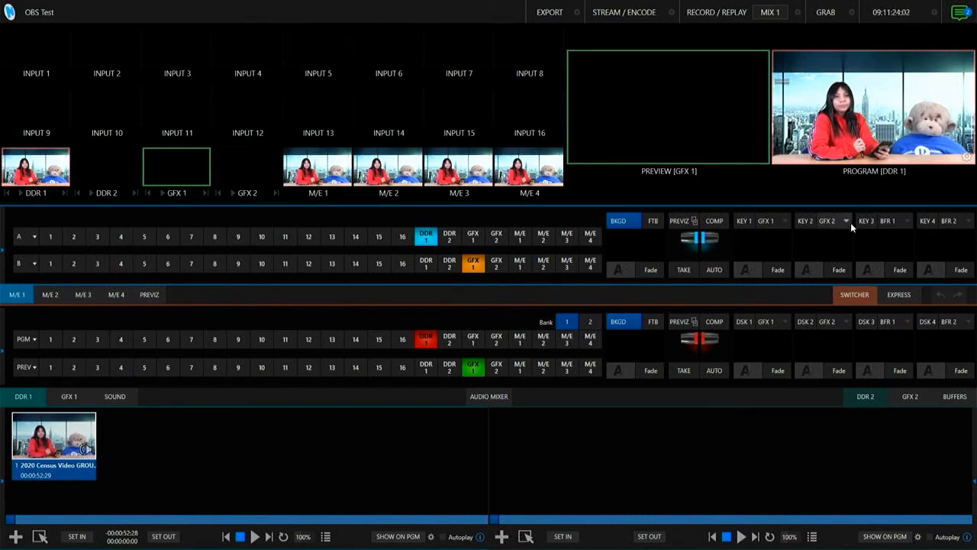
- Switch the program output to black and put DDR 1 on preview
key(Escape)
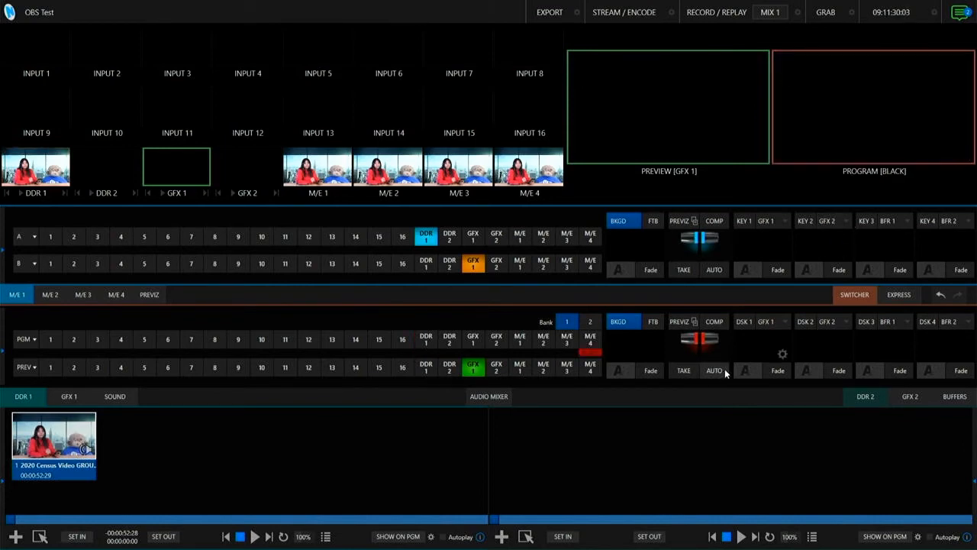
key(shift+5)
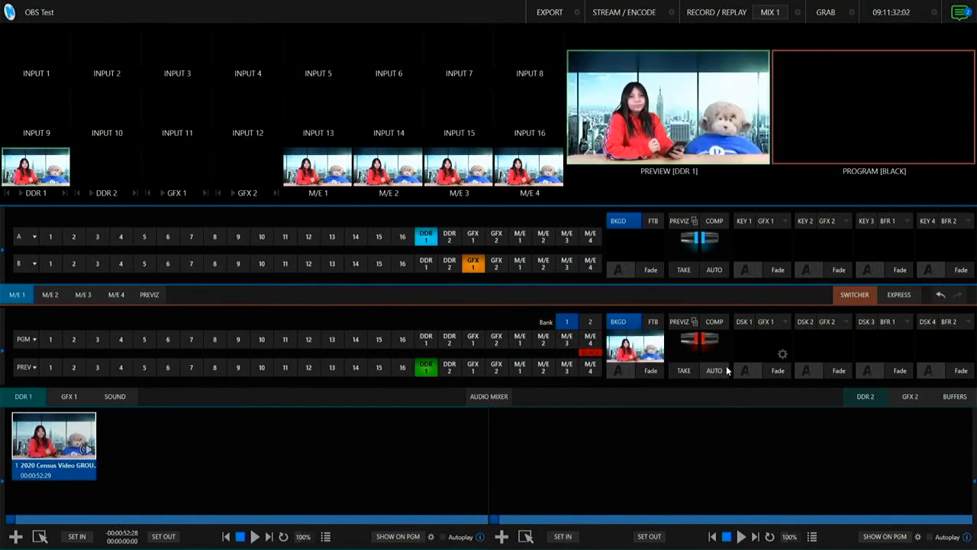
- Load the FAFSA_Pizza_Lunch video from the For DDR folder into DDR 2
click(865, 397)
click(504, 536)
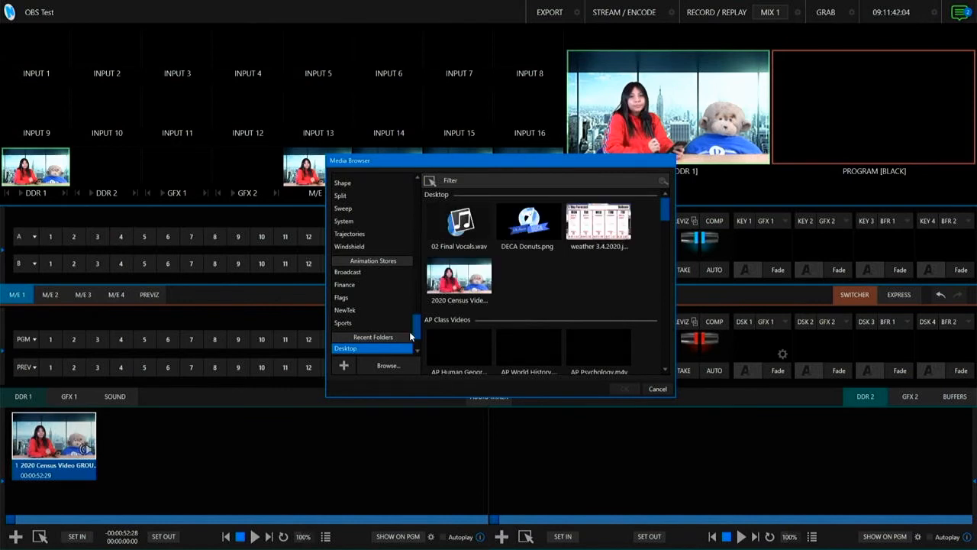
scroll(389, 325, down, 2)
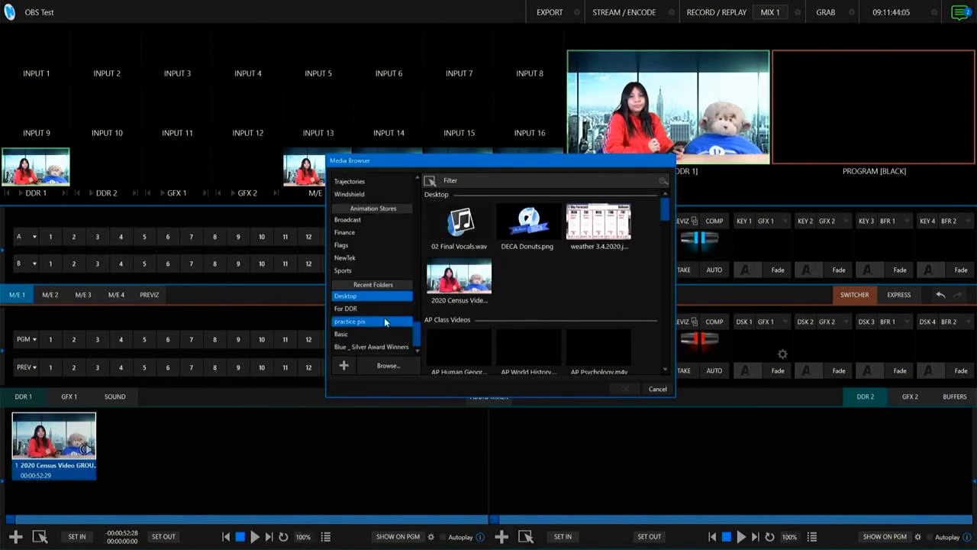
click(358, 308)
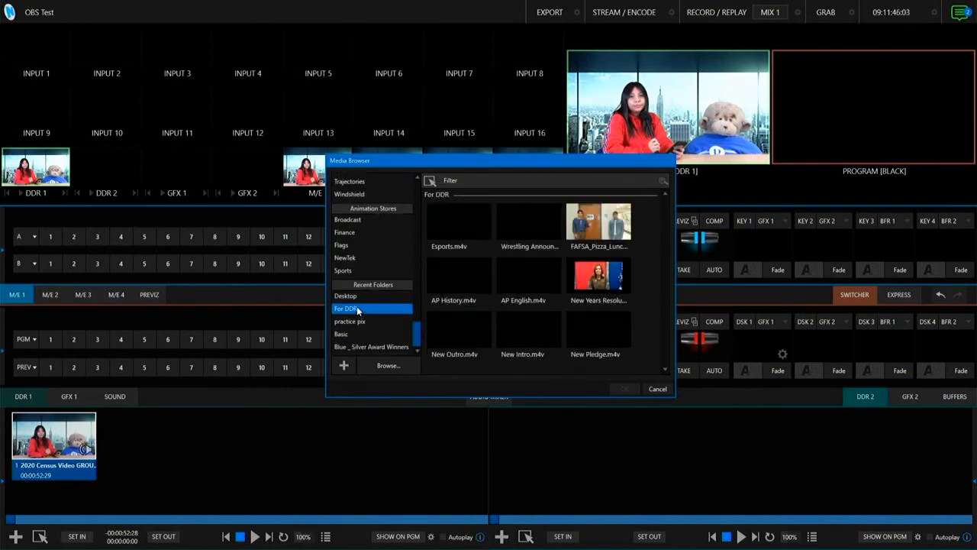
click(603, 223)
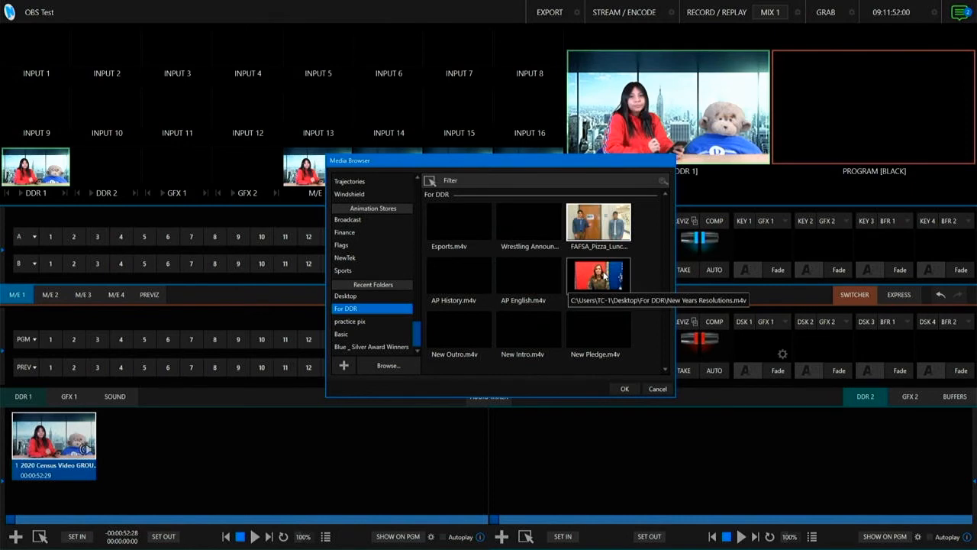
click(593, 229)
click(632, 387)
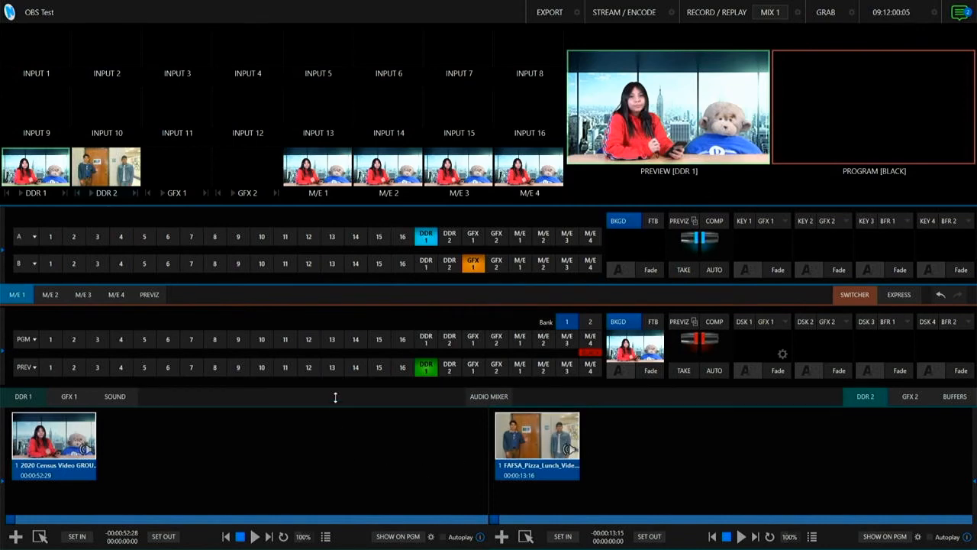
- With DDR 2 on program, enable Autoplay for DDR 1 and take DDR 1 to program and back
click(449, 341)
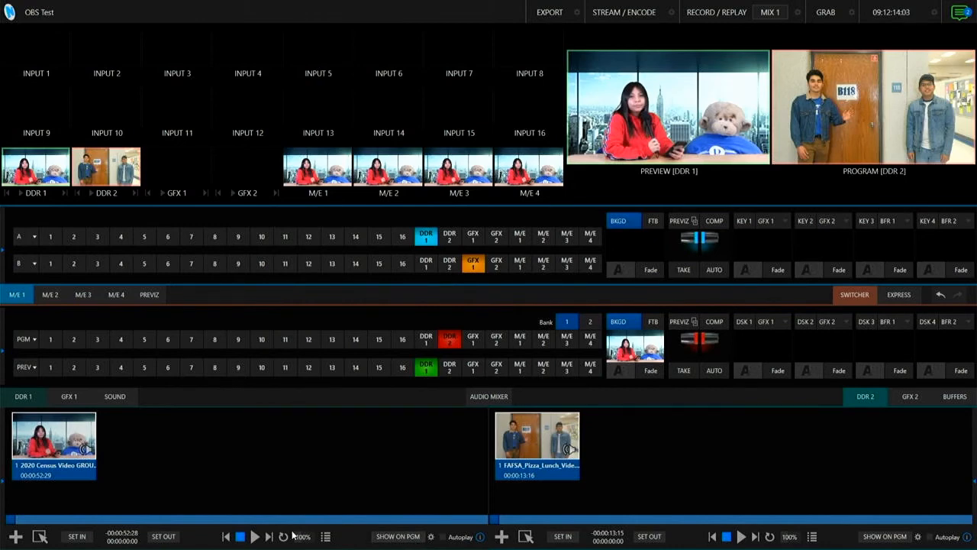
click(443, 537)
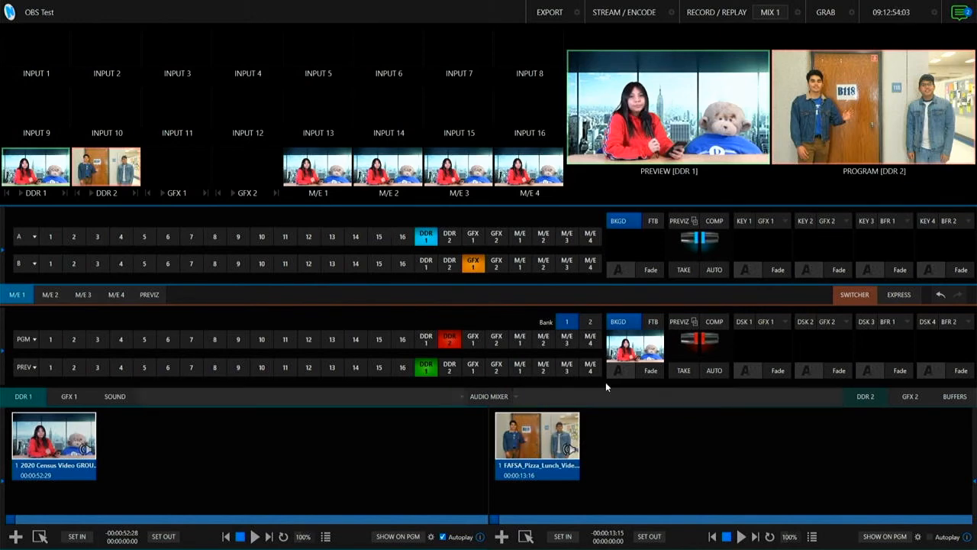
click(690, 369)
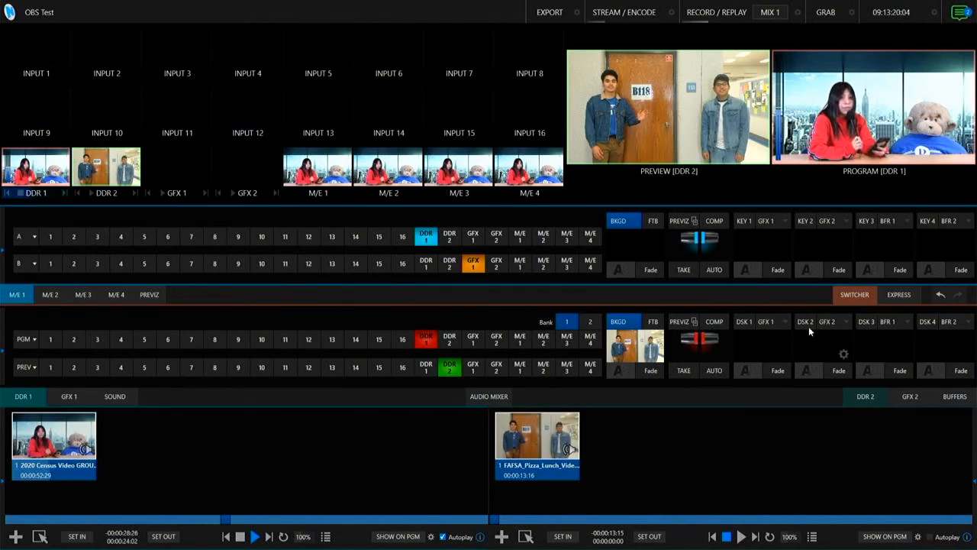
click(690, 369)
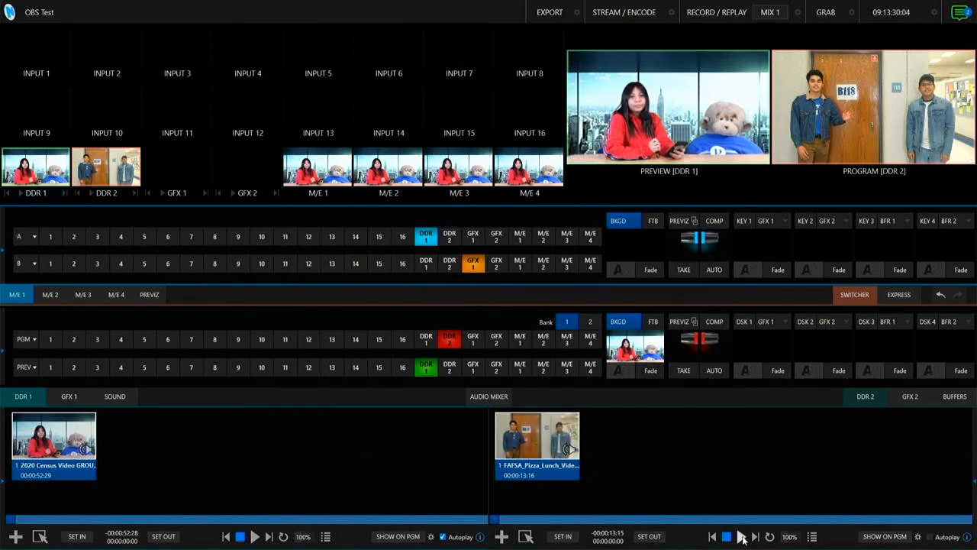
- Enable Autoplay for DDR 2 as well and take DDR 1 and DDR 2 to program in turn
click(931, 538)
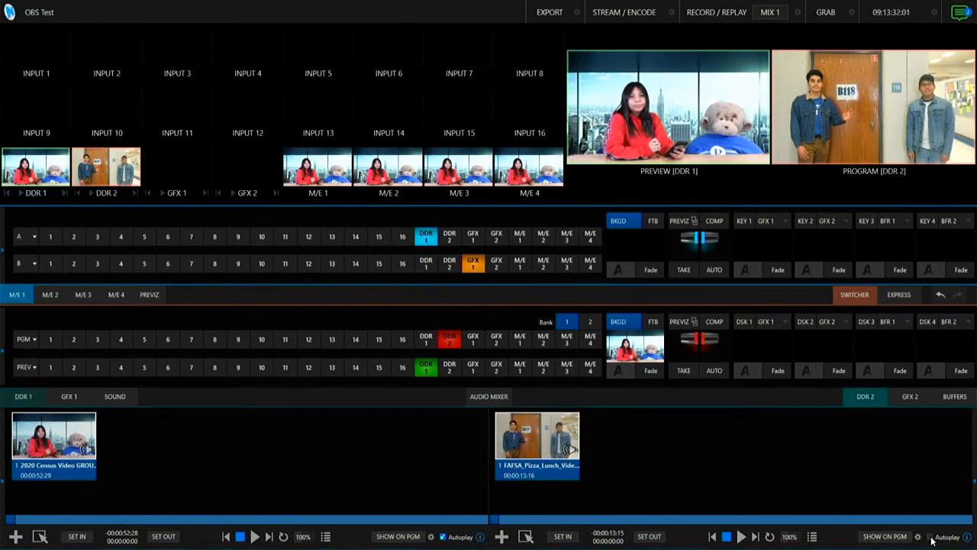
click(930, 538)
click(690, 372)
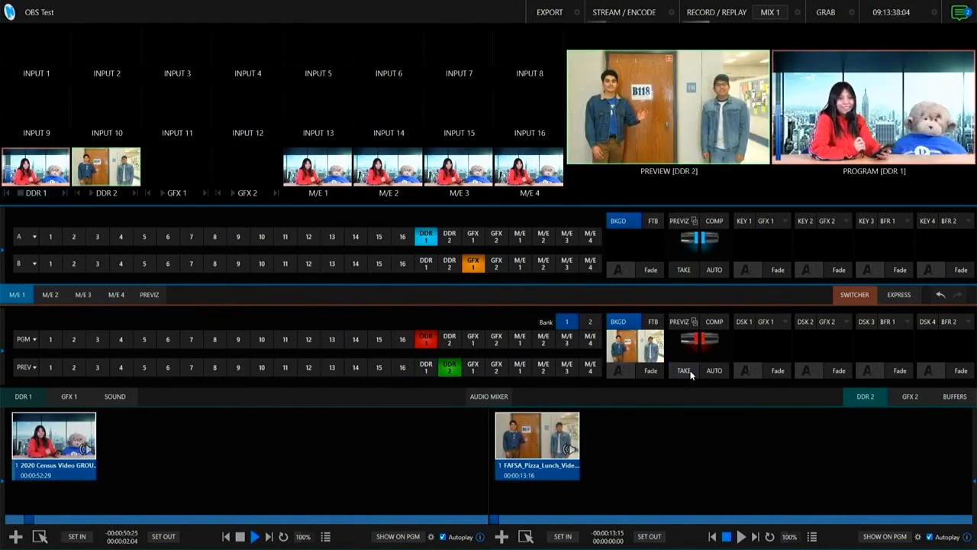
click(685, 371)
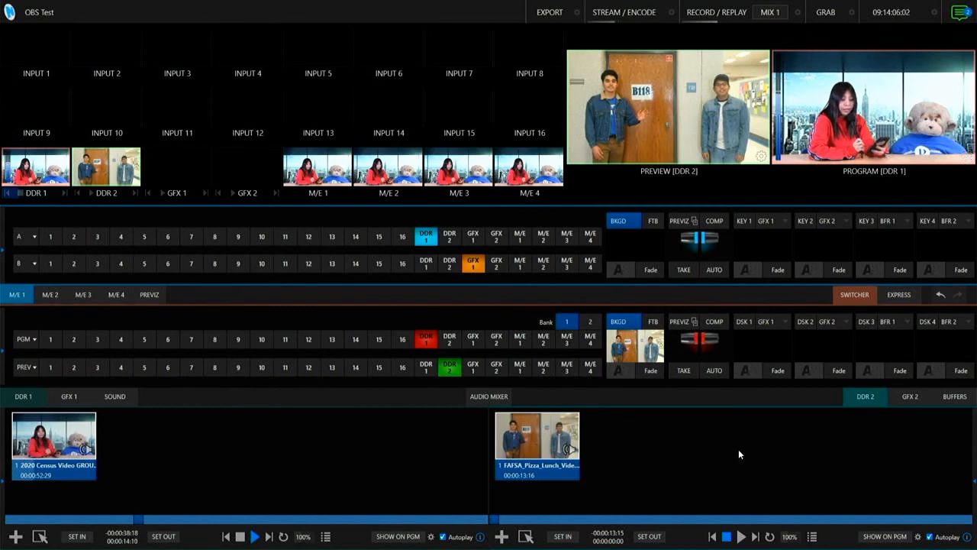
- Put Input 1 and then Input 2 on program, with Input 3 on preview
click(51, 341)
click(97, 369)
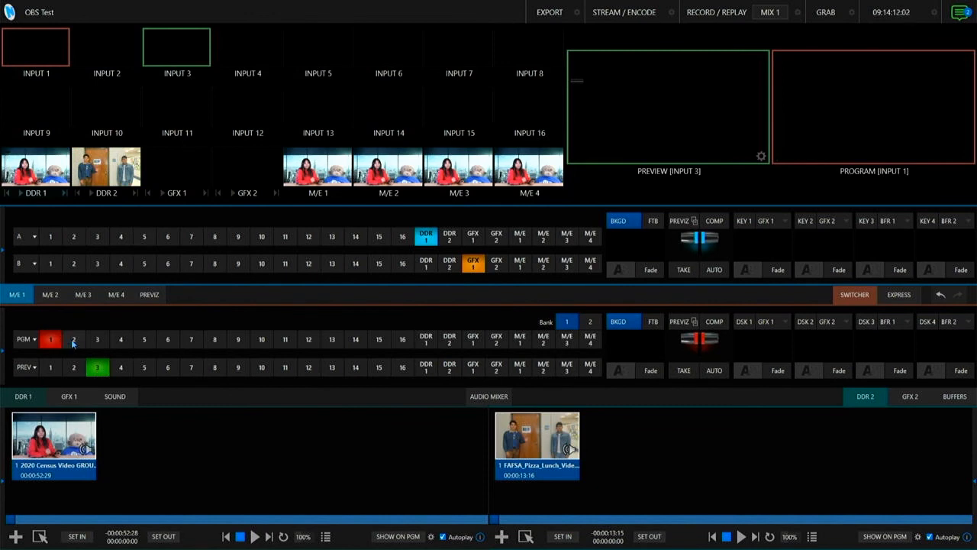
click(74, 341)
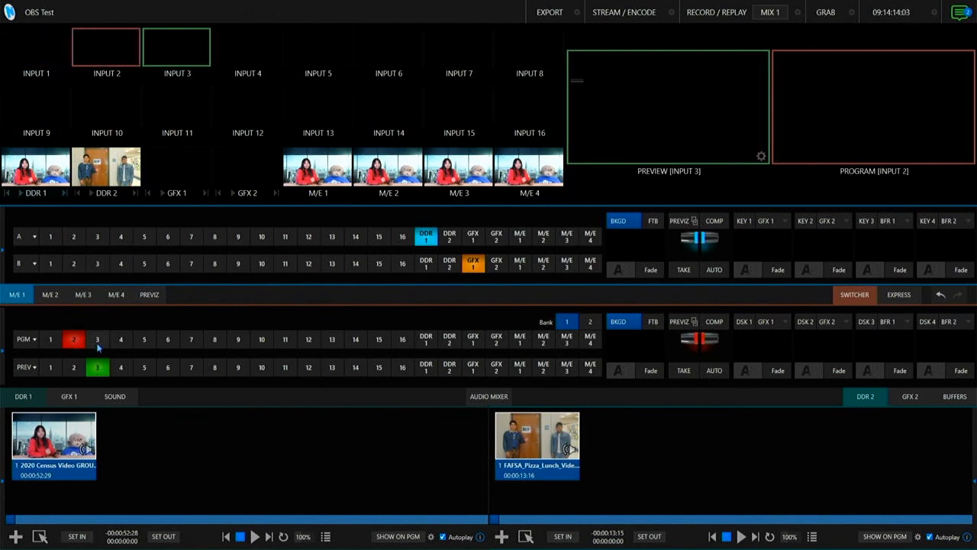